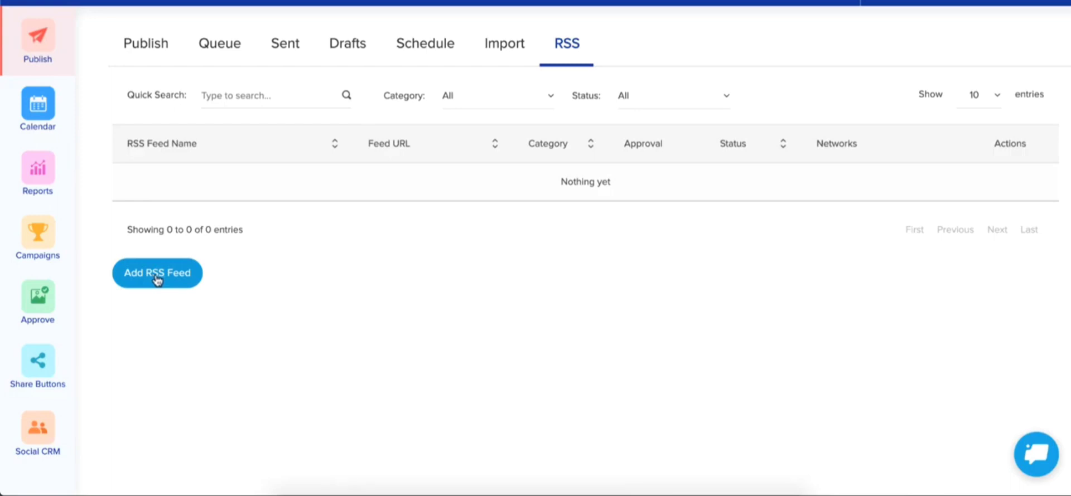
- Create a new RSS feed named 'Sports' using the pasted Fox Sports feed URL
left_click(157, 273)
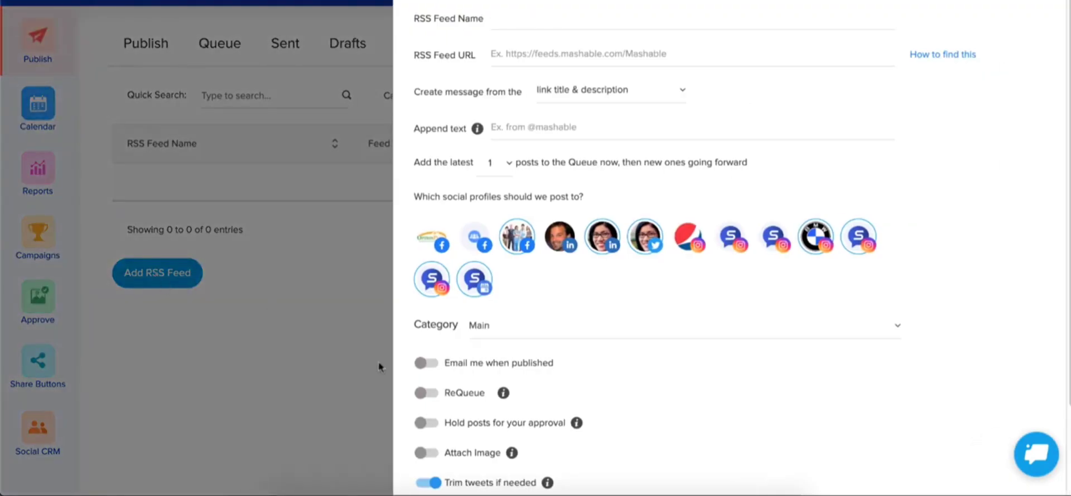
left_click(399, 489)
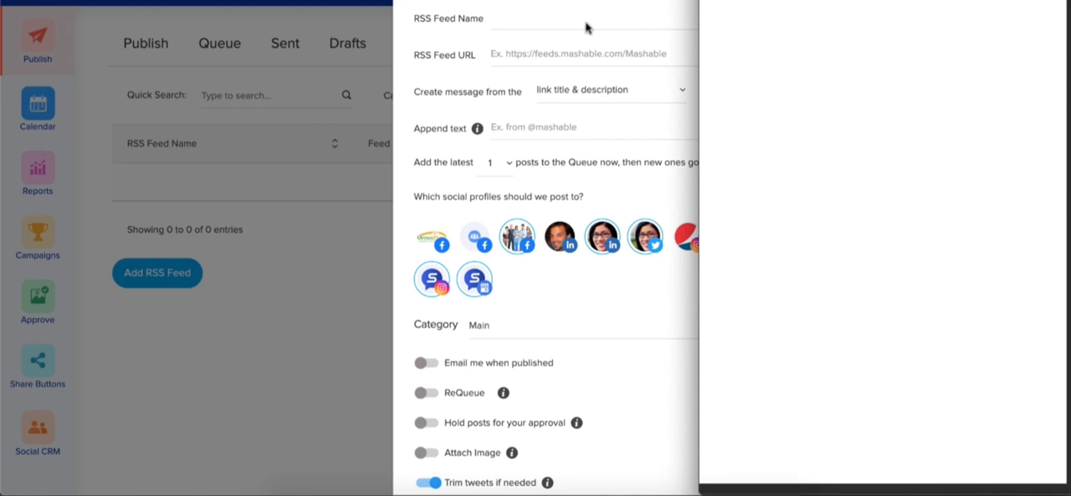
left_click(569, 17)
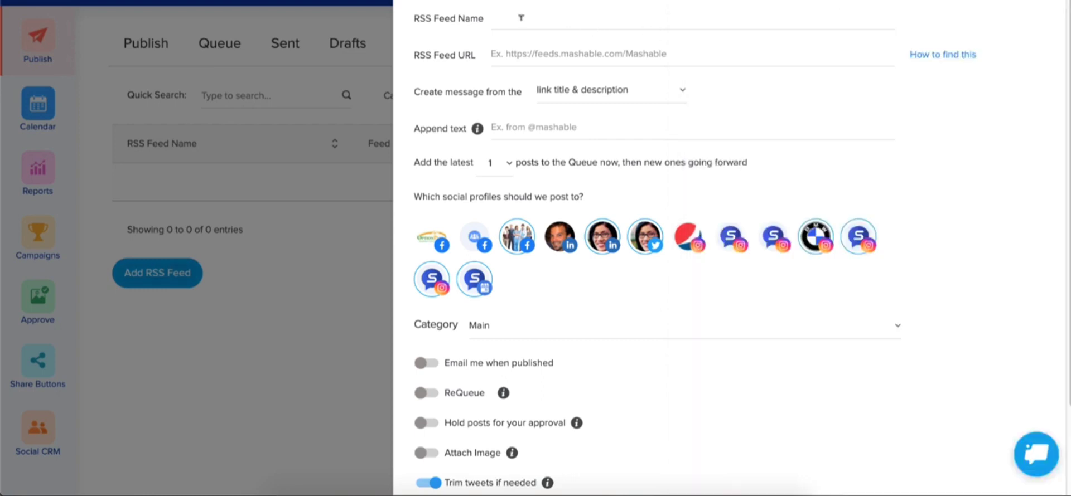
left_click(528, 54)
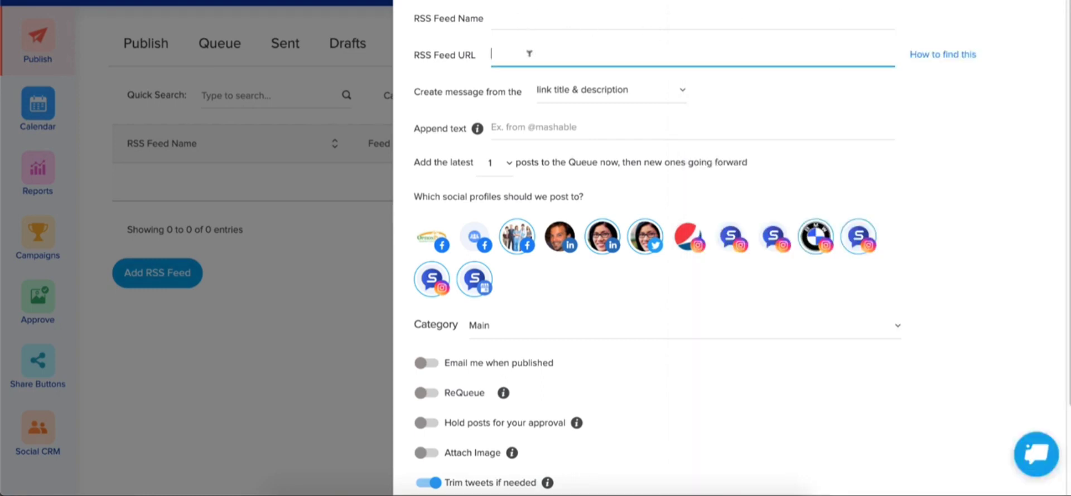
type("https://api.foxsports.com/v1/rss?partnerKey=zBaFxRyGKCfxBagJG9b8pqLyndmvo7UU")
left_click(534, 10)
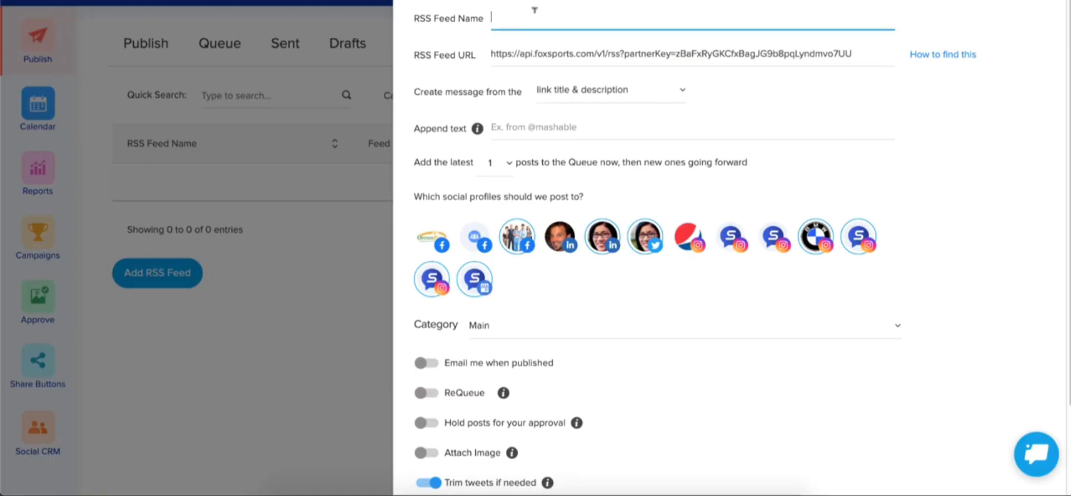
type("Sports")
left_click(605, 92)
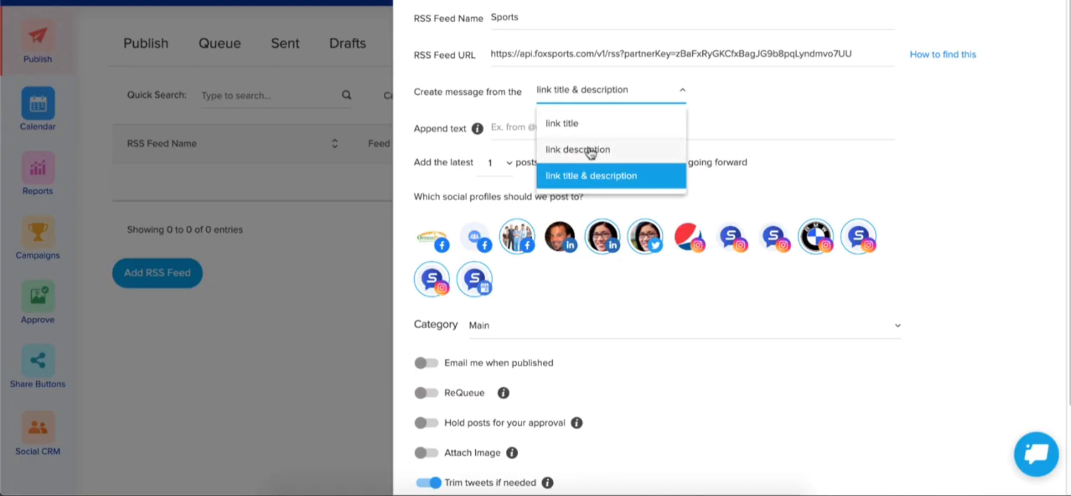
- Keep 'link title & description' as the message source for the Sports feed
left_click(592, 176)
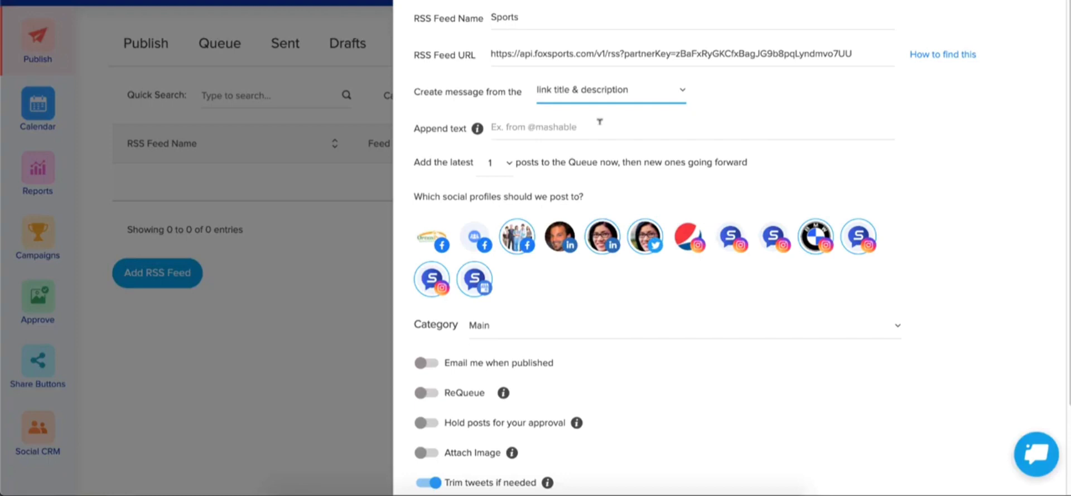
left_click(596, 97)
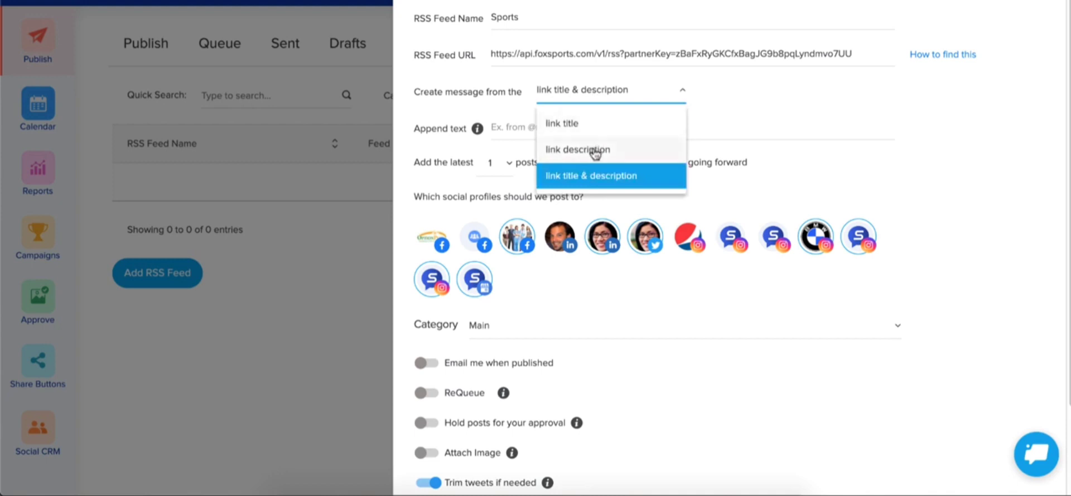
left_click(768, 91)
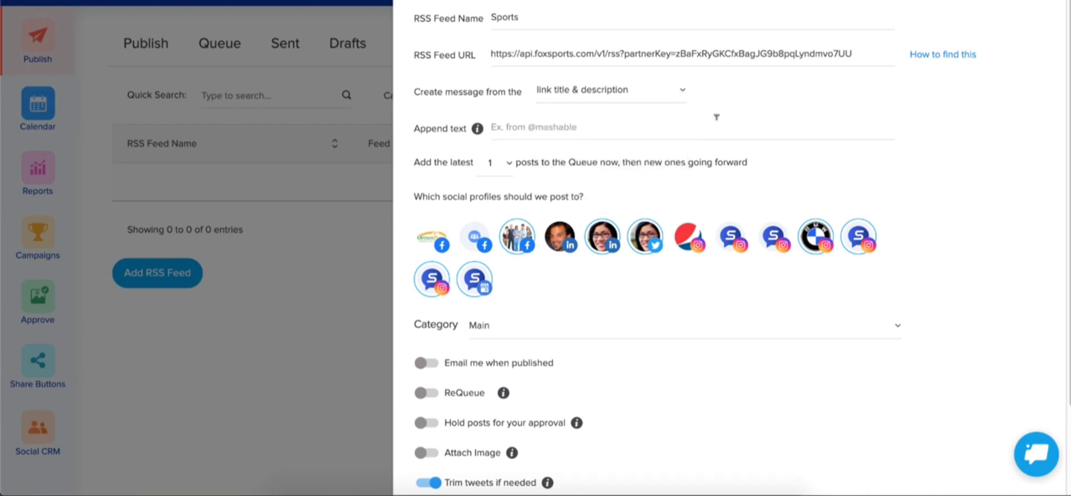
left_click(617, 124)
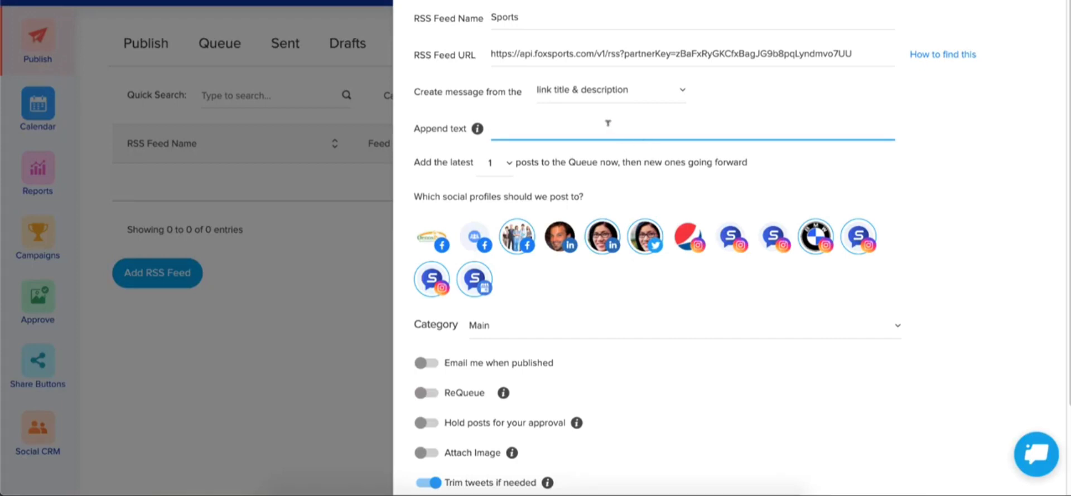
type("via @foxsports")
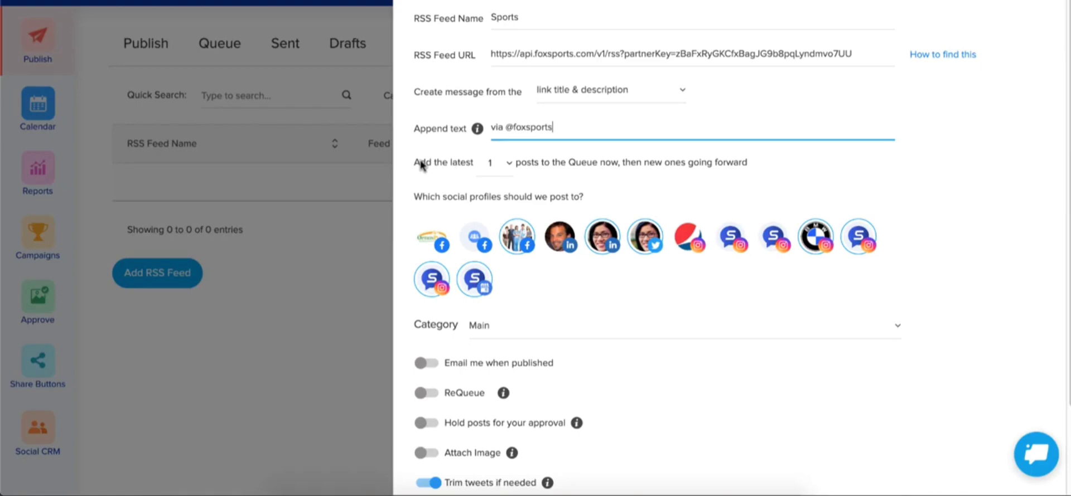
- Set 'Add the latest' to 10 posts for the Sports feed queue
left_click(502, 162)
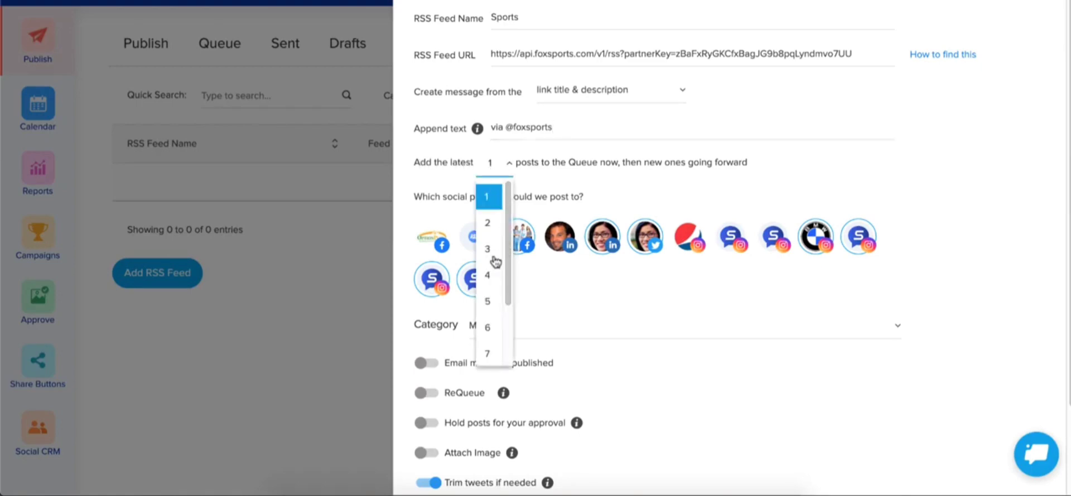
scroll(495, 262, "down", 2)
left_click(490, 350)
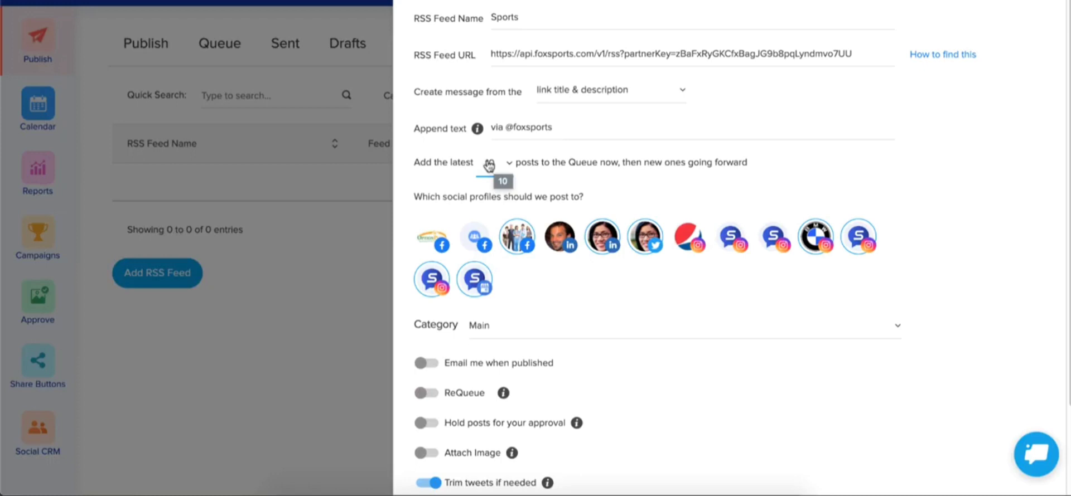
scroll(494, 165, "down", 1)
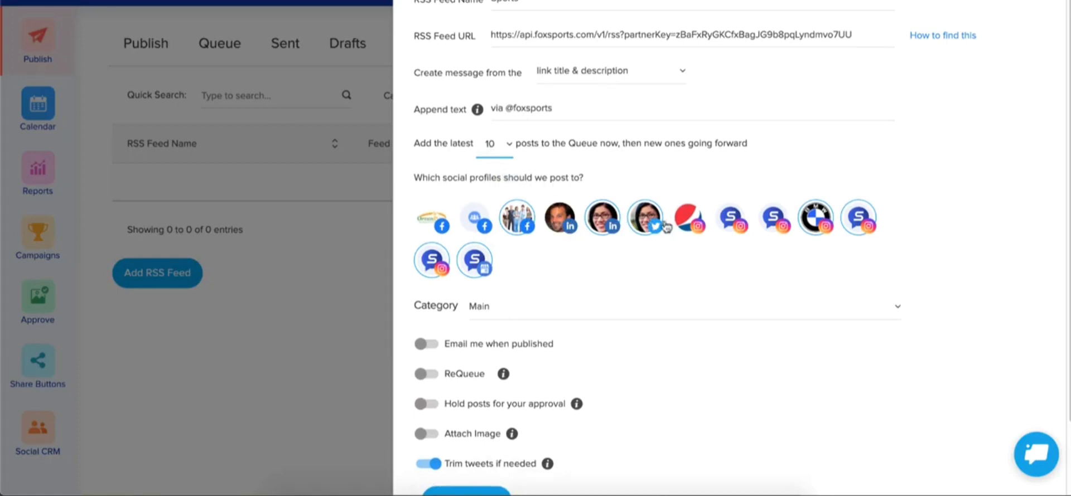
- Add the Pepsi Instagram profile as a destination and switch on ReQueue
left_click(690, 220)
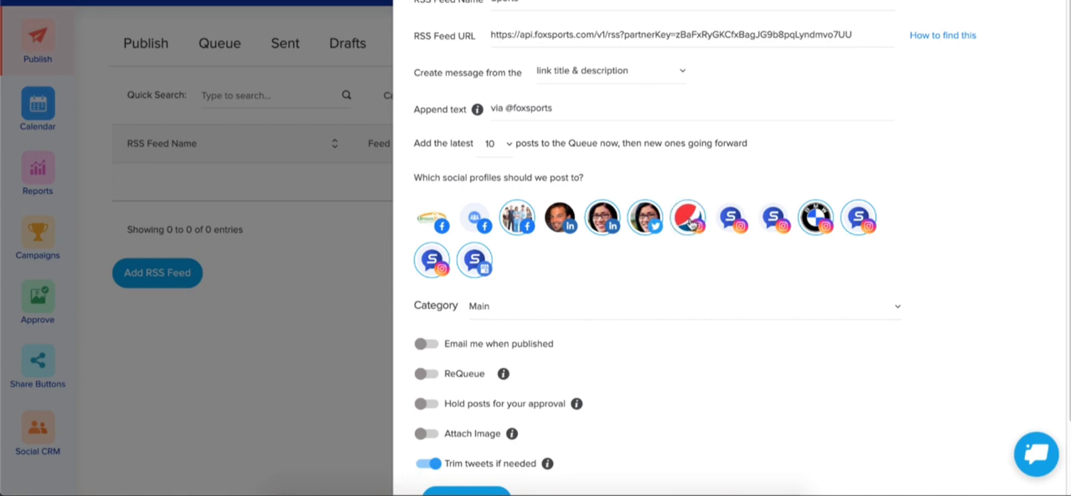
scroll(689, 226, "down", 3)
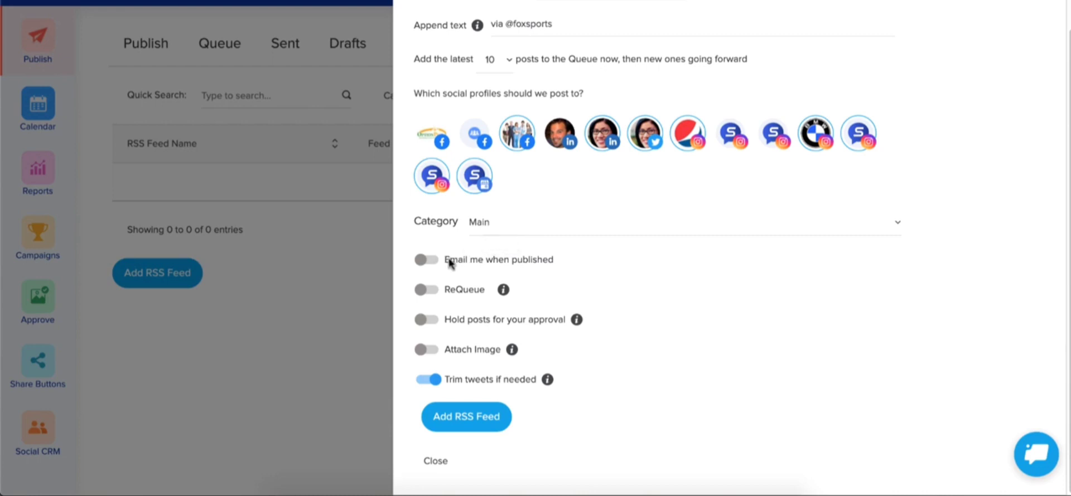
left_click(433, 292)
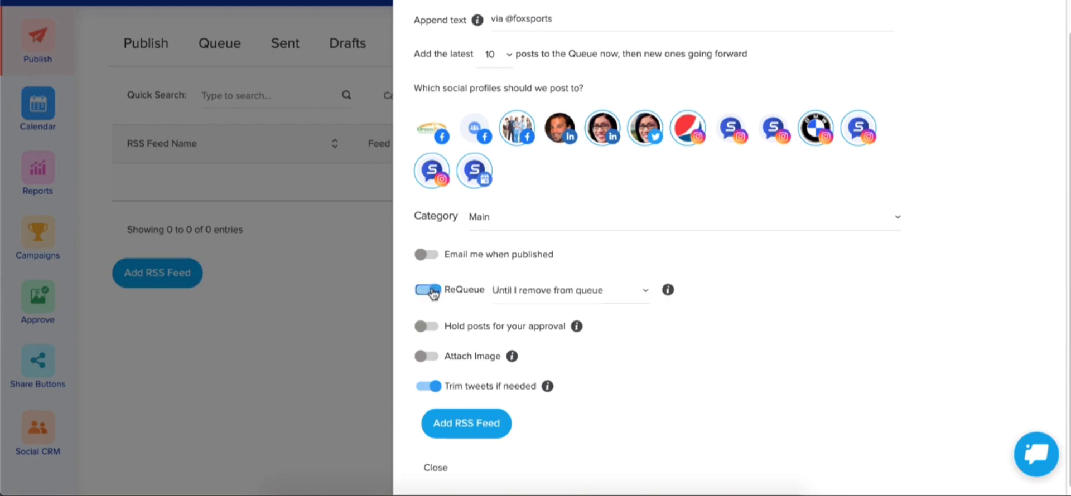
- Check the ReQueue duration options without changes, then switch requeueing off
left_click(568, 296)
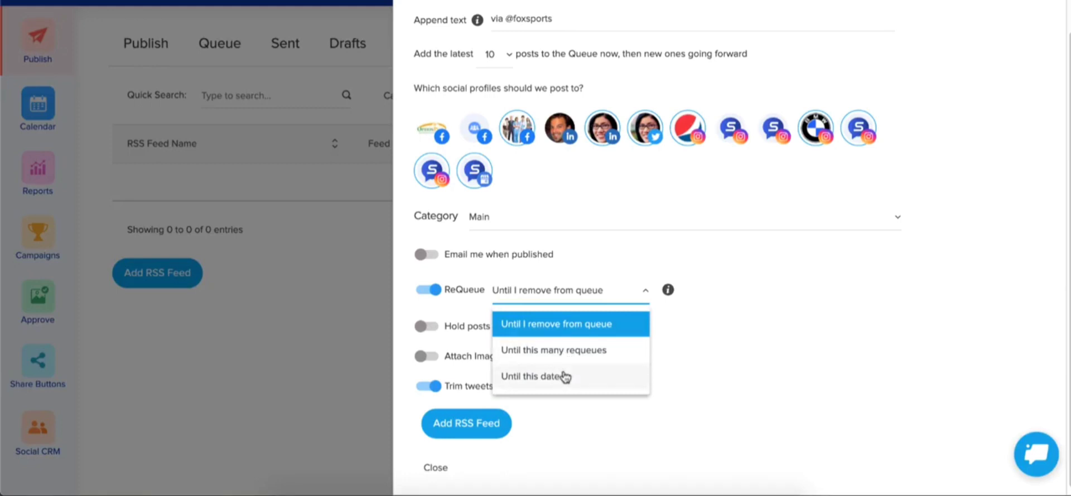
left_click(440, 292)
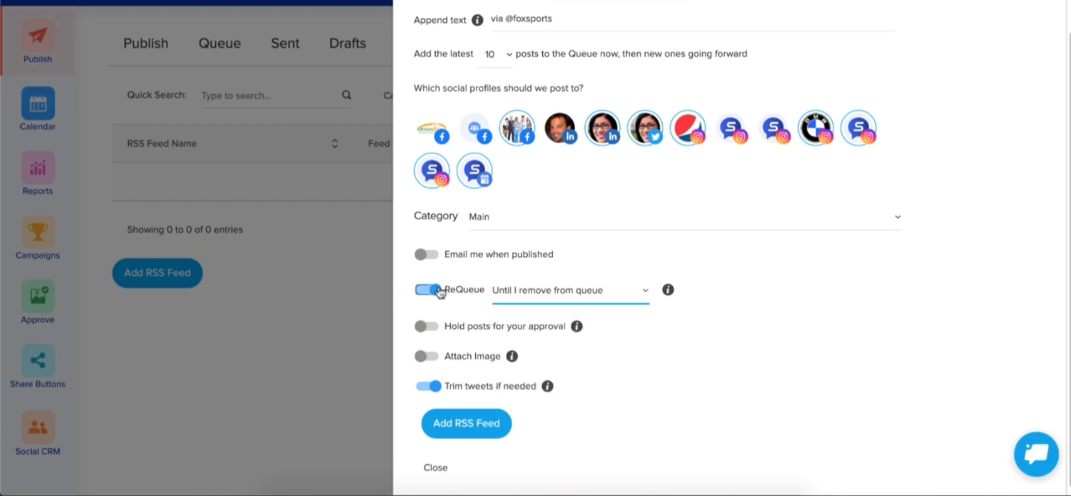
left_click(439, 292)
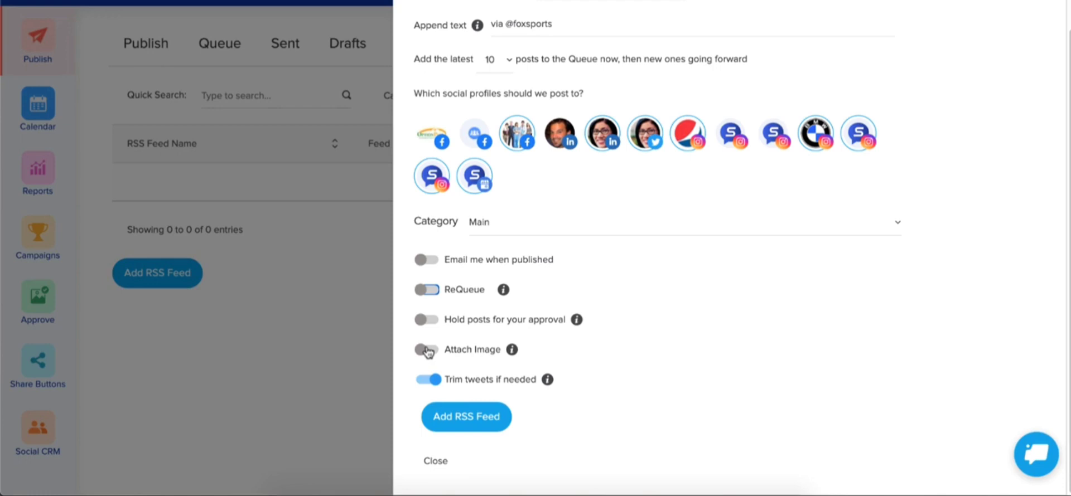
left_click(427, 350)
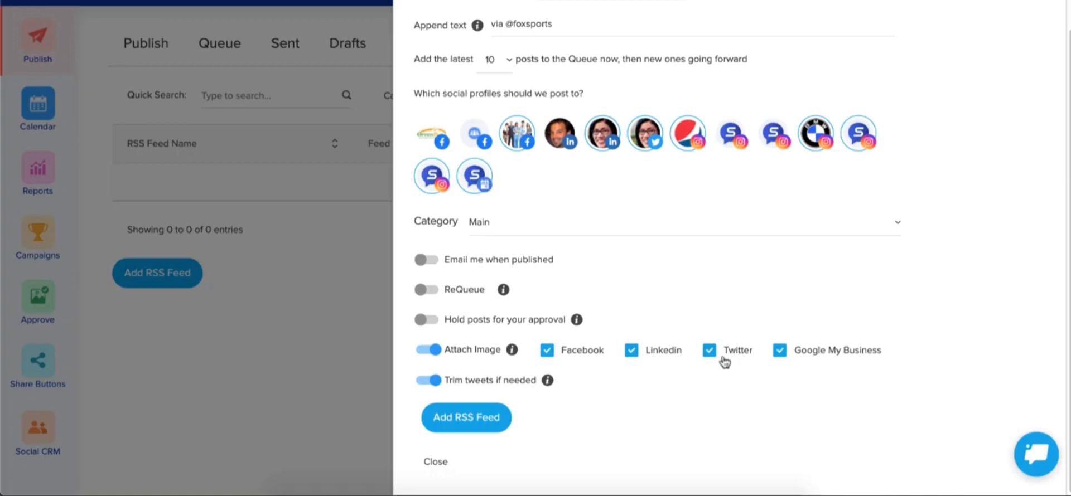
left_click(631, 350)
left_click(547, 350)
left_click(780, 350)
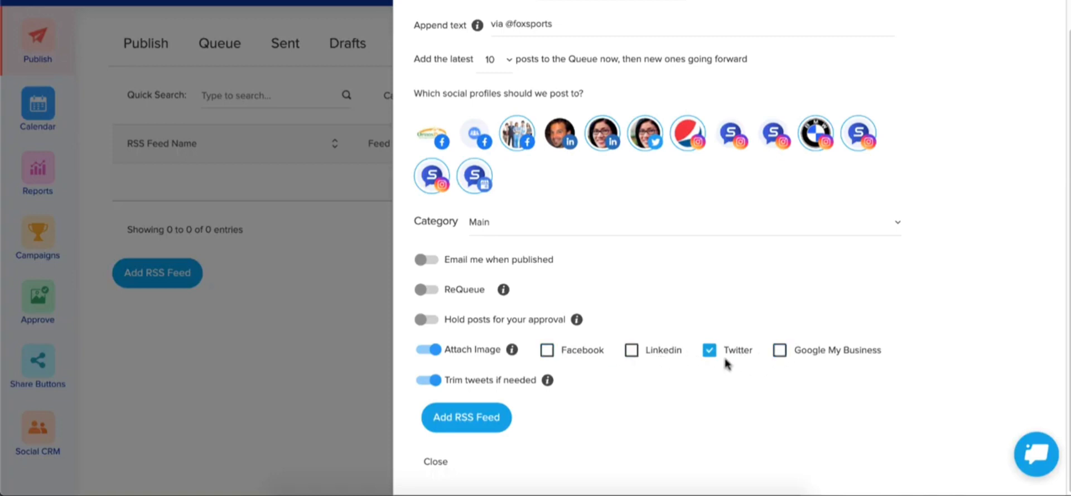
left_click(431, 351)
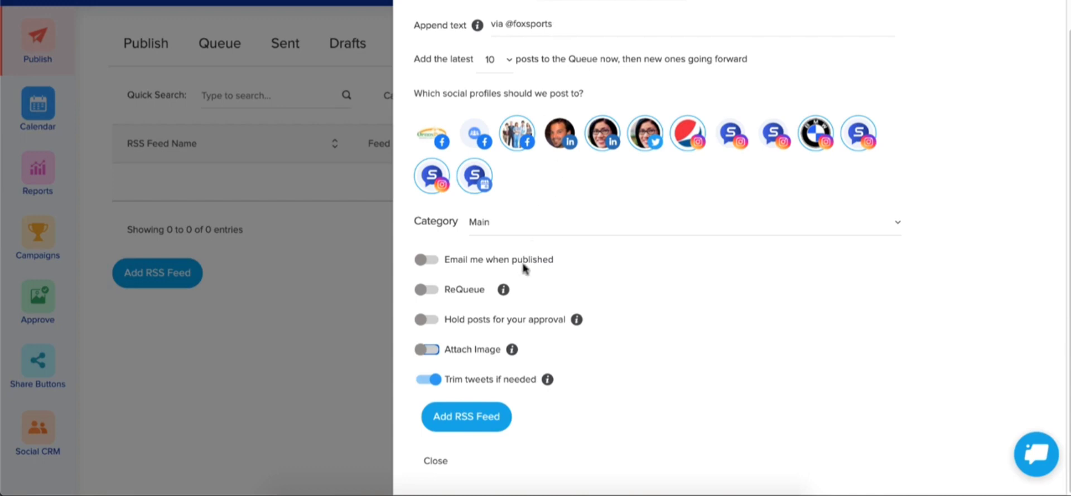
- Save the Sports RSS feed with the Add RSS Feed button
left_click(472, 417)
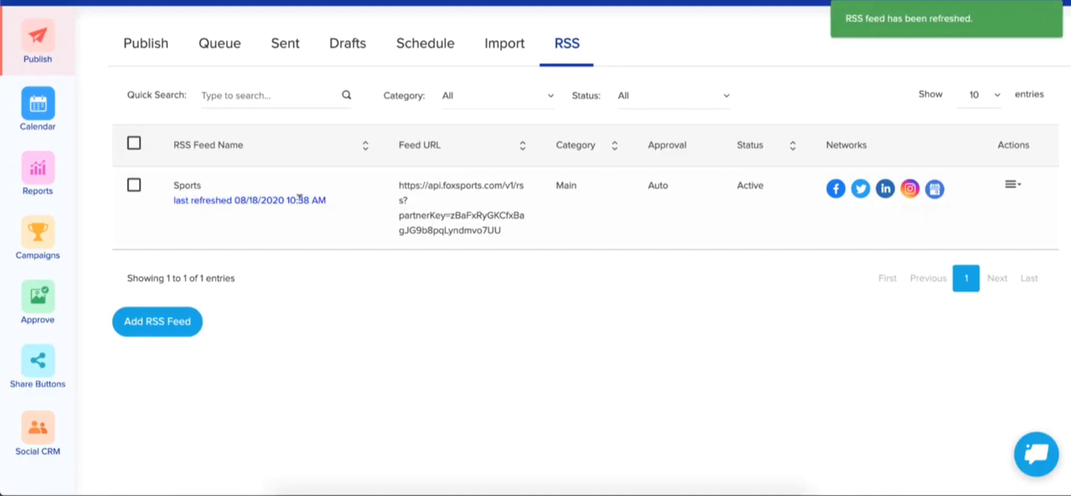
- Check the Sports feed's Actions menu, then go to the Queue page
left_click(1012, 185)
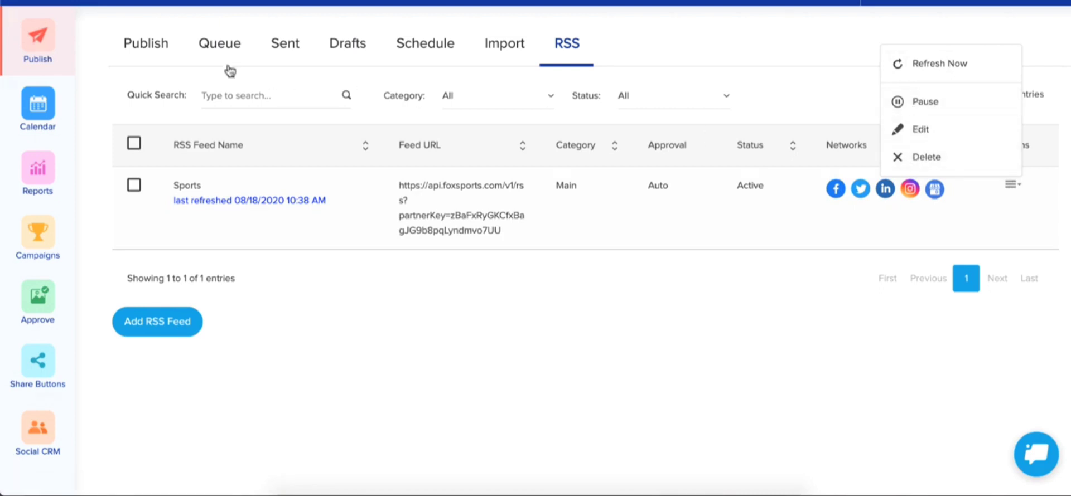
left_click(219, 46)
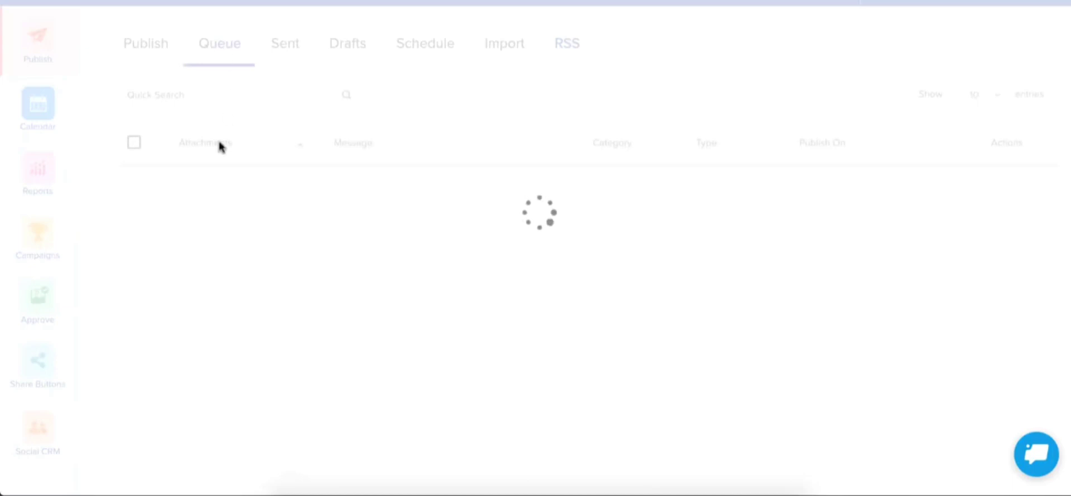
scroll(312, 196, "down", 3)
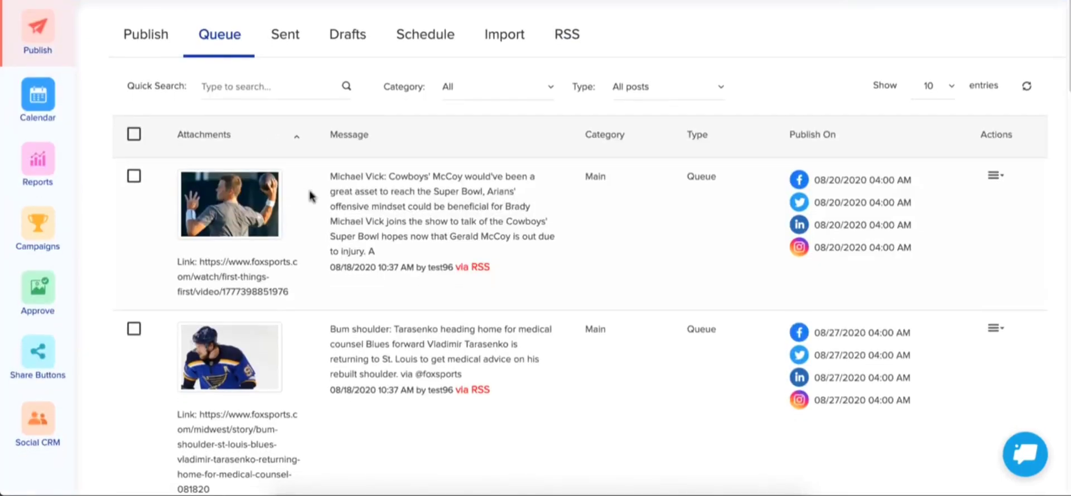
scroll(311, 196, "down", 9)
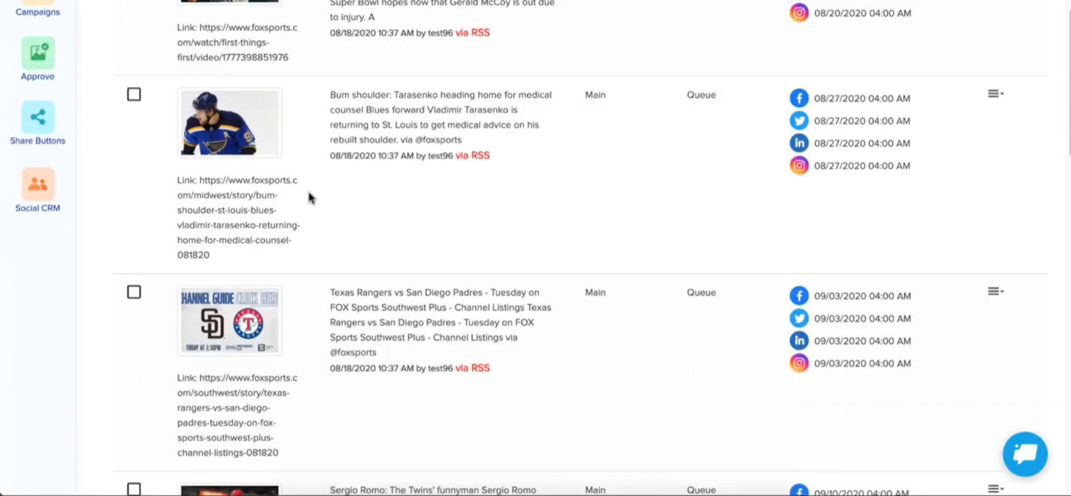
scroll(310, 199, "down", 3)
scroll(308, 200, "down", 12)
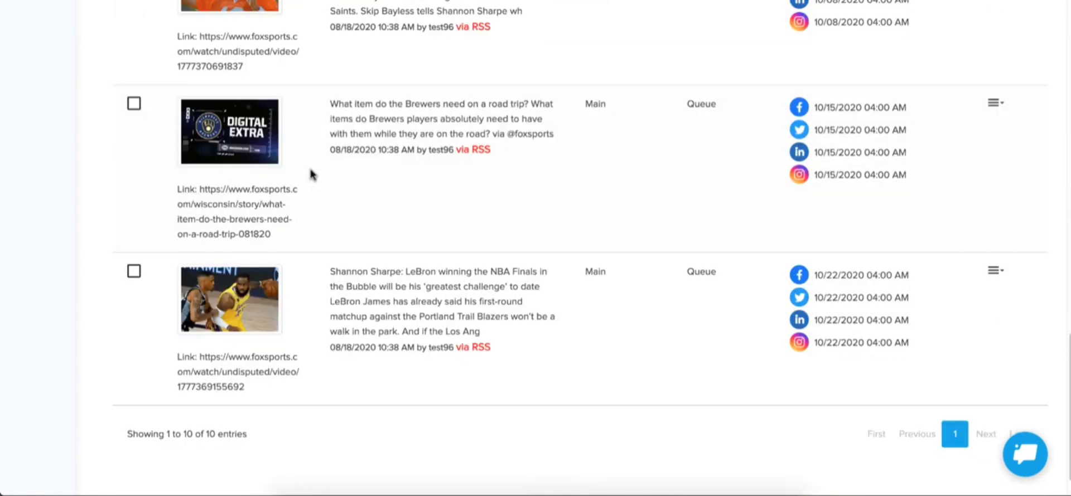
scroll(311, 175, "up", 12)
scroll(310, 175, "up", 8)
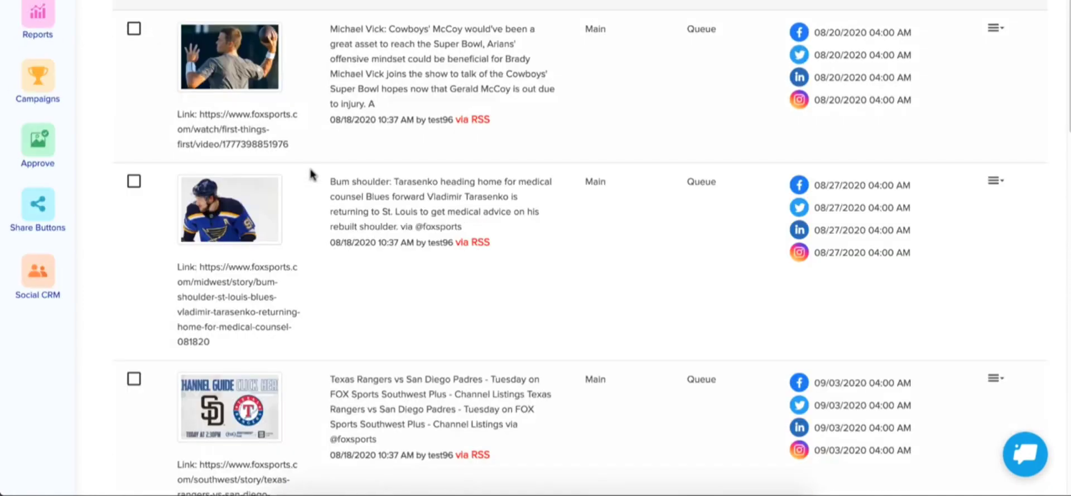
scroll(468, 119, "up", 1)
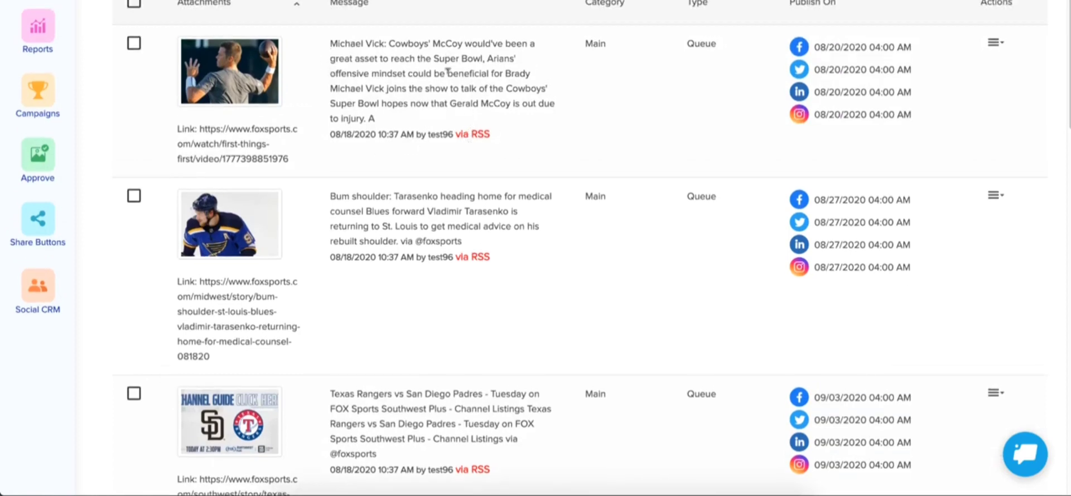
scroll(227, 129, "up", 3)
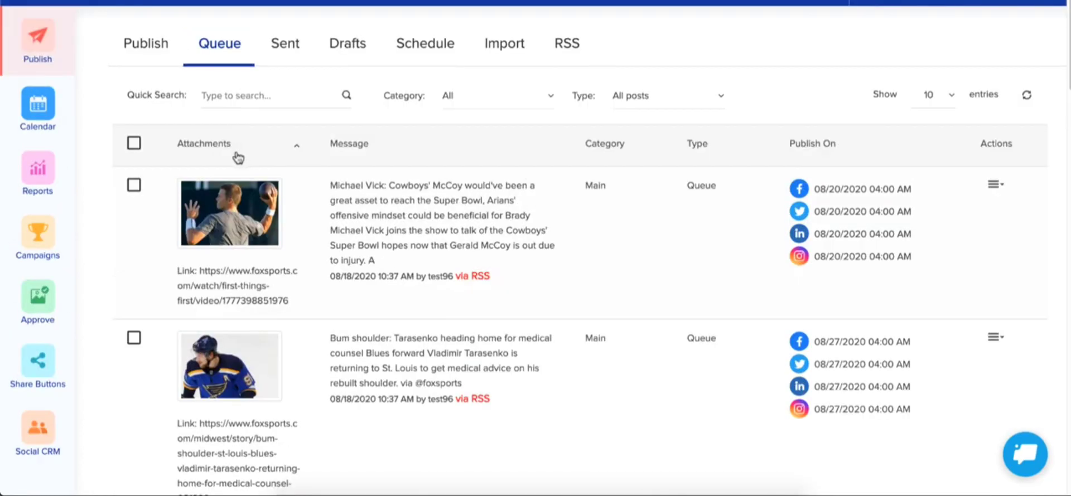
- Return to the RSS feed list showing the active Sports feed
left_click(564, 49)
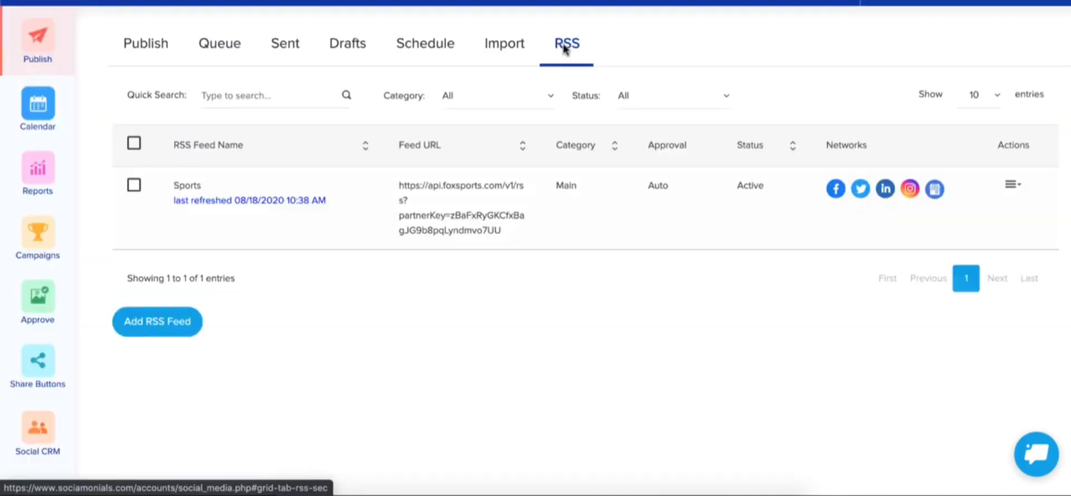